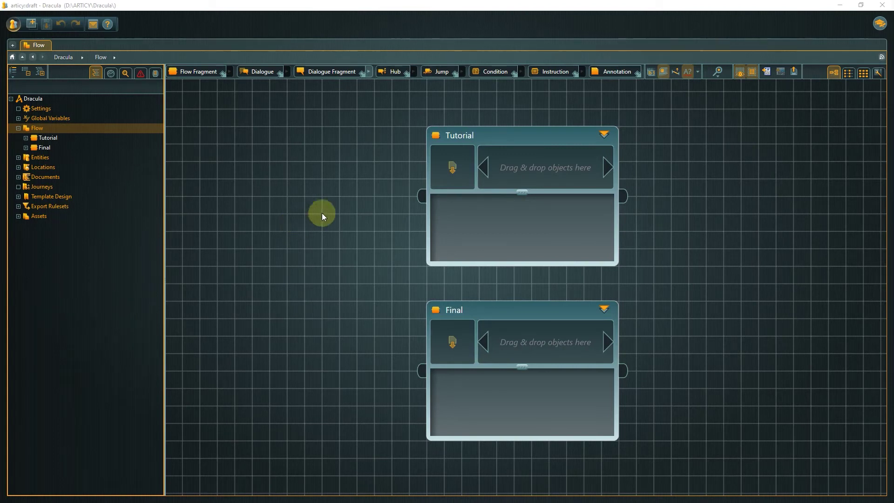
Submerge into the Tutorial flow fragment to reveal Cutscene, First Meeting and Final confrontation
{"action": "left_click", "coordinate": [517, 139]}
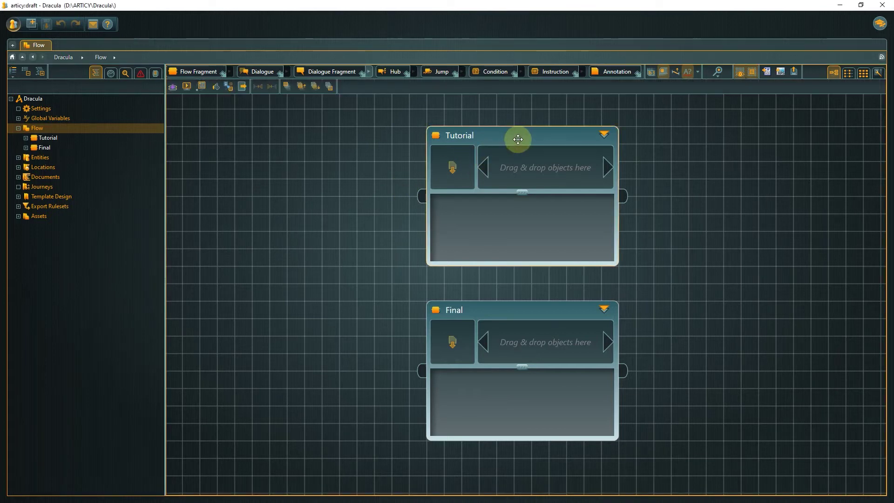
{"action": "key", "text": "Return"}
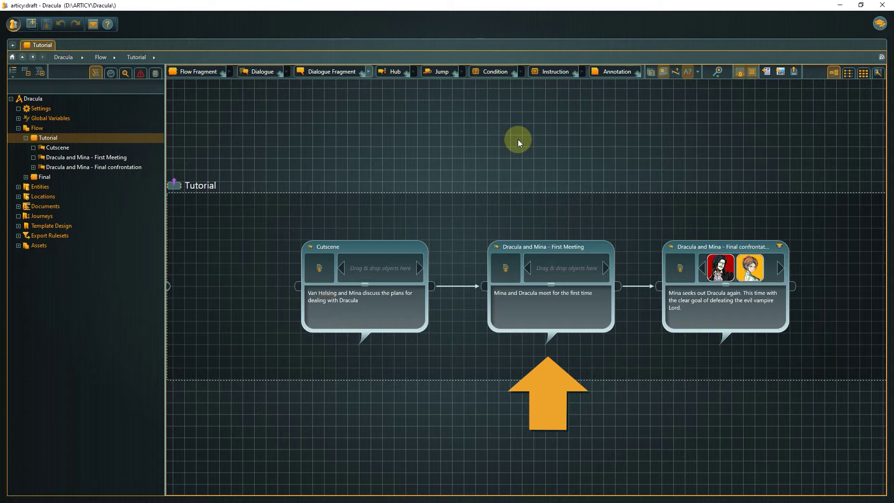
Enter the empty Dracula and Mina - First Meeting fragment from the Tutorial flow
{"action": "left_click", "coordinate": [587, 248]}
{"action": "double_click", "coordinate": [587, 249]}
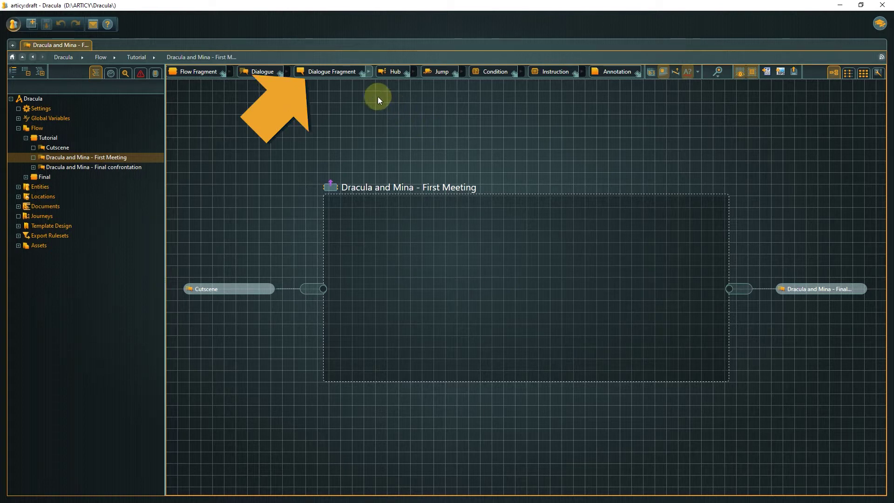
Drop a new Dialogue Fragment onto the First Meeting canvas
{"action": "left_click_drag", "start_coordinate": [353, 81], "coordinate": [369, 278]}
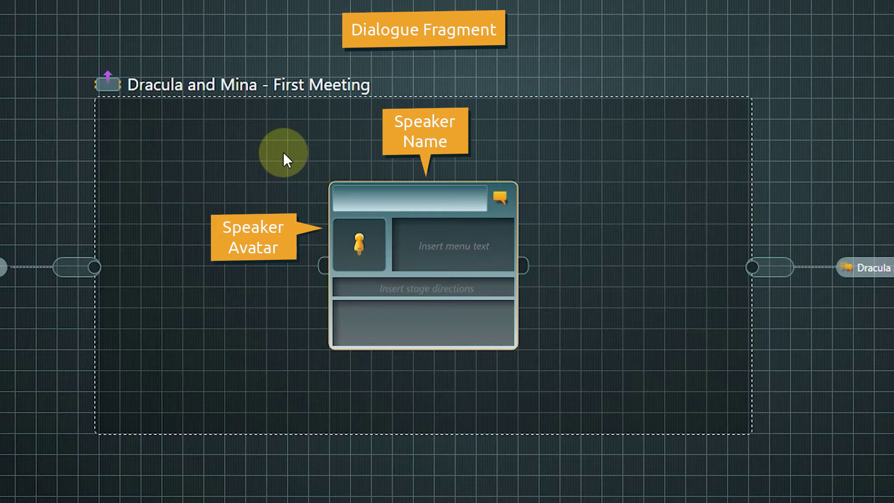
Make Count Dracula the speaker of the new dialogue fragment
{"action": "type", "text": "C"}
{"action": "key", "text": "Return"}
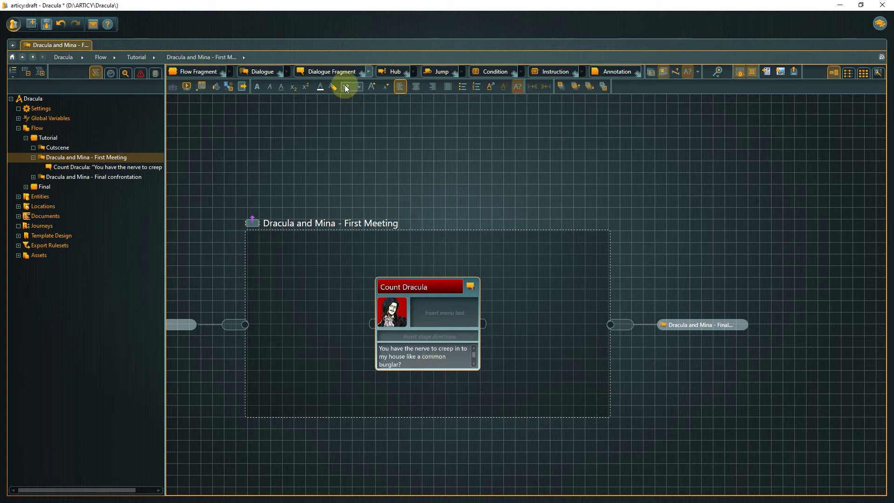
{"action": "left_click_drag", "start_coordinate": [338, 75], "coordinate": [535, 289]}
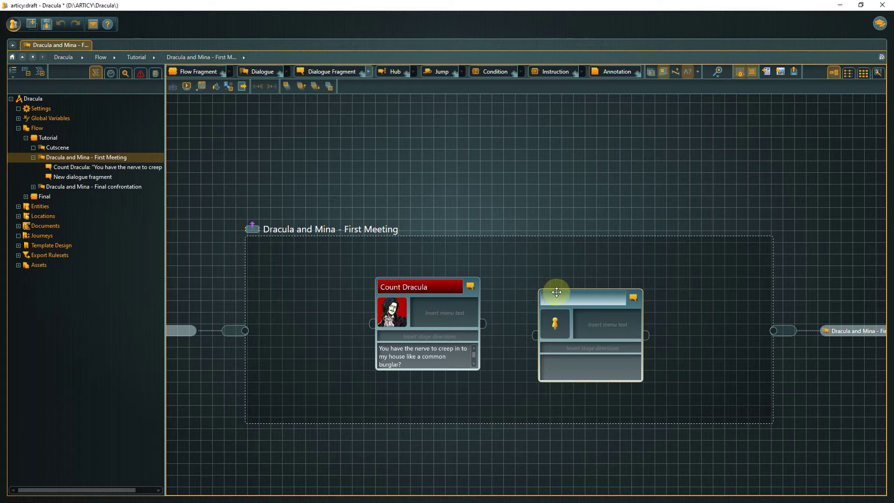
{"action": "type", "text": "C"}
{"action": "key", "text": "Return"}
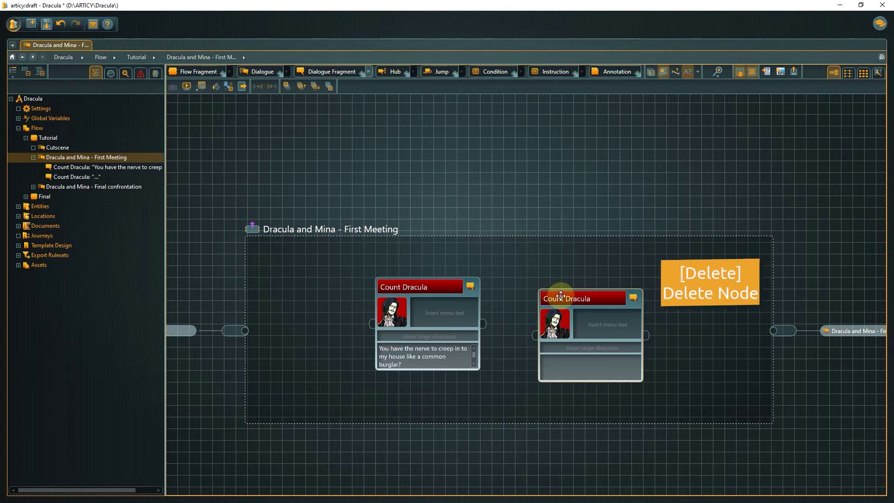
{"action": "right_click", "coordinate": [561, 298]}
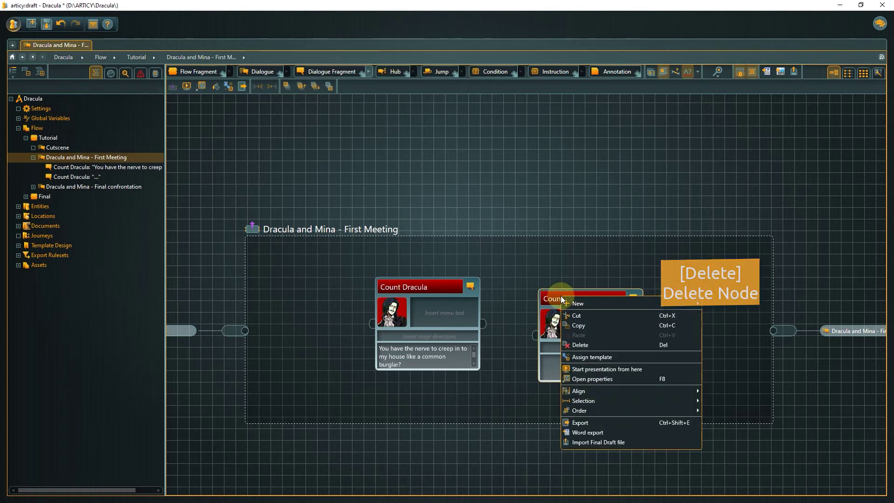
{"action": "left_click", "coordinate": [585, 345]}
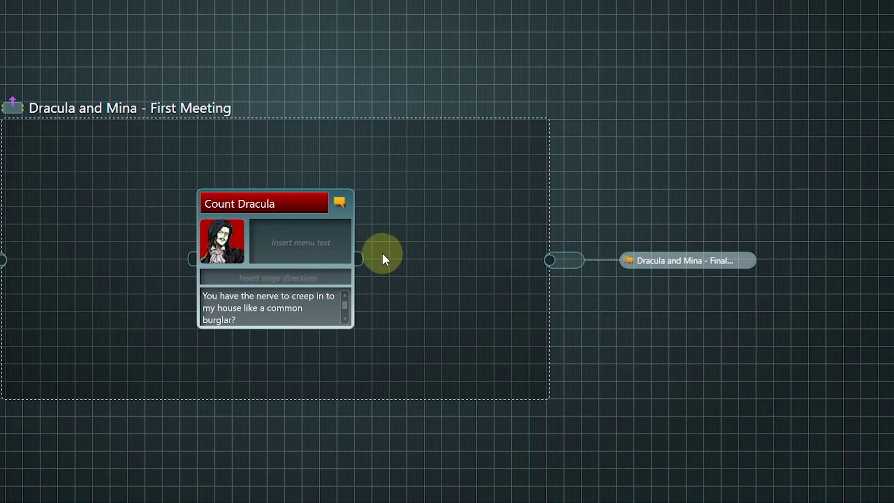
Add a connected Count Dracula node after his first line and paste his demand for her name
{"action": "left_click_drag", "start_coordinate": [359, 261], "coordinate": [425, 261]}
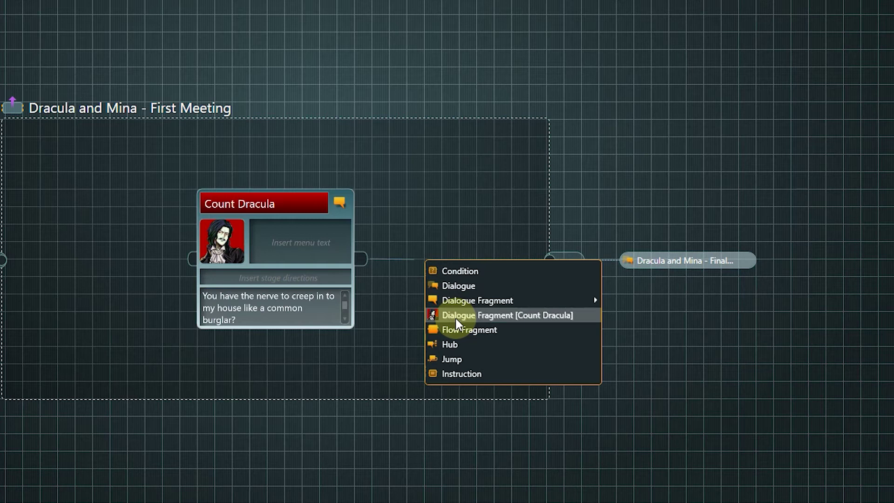
{"action": "left_click", "coordinate": [458, 317]}
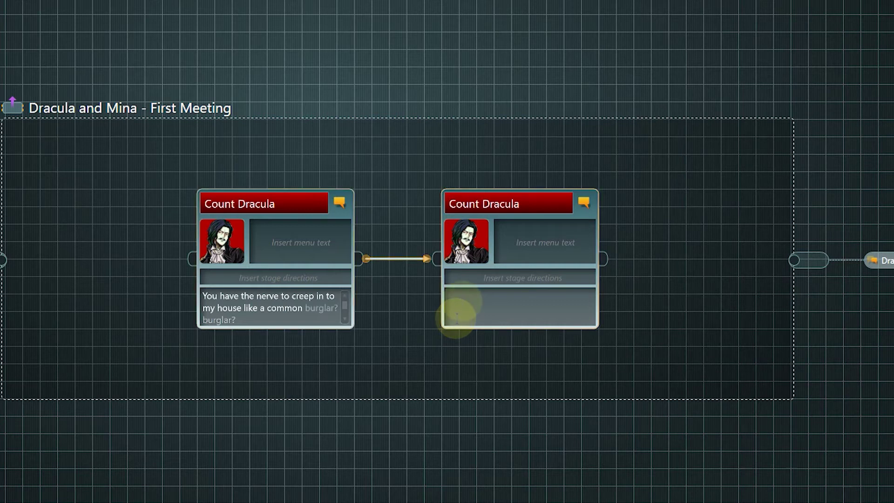
{"action": "left_click", "coordinate": [465, 299]}
{"action": "type", "text": "Before I deal with you as is right and proper, do me the courtesy of telling me your name."}
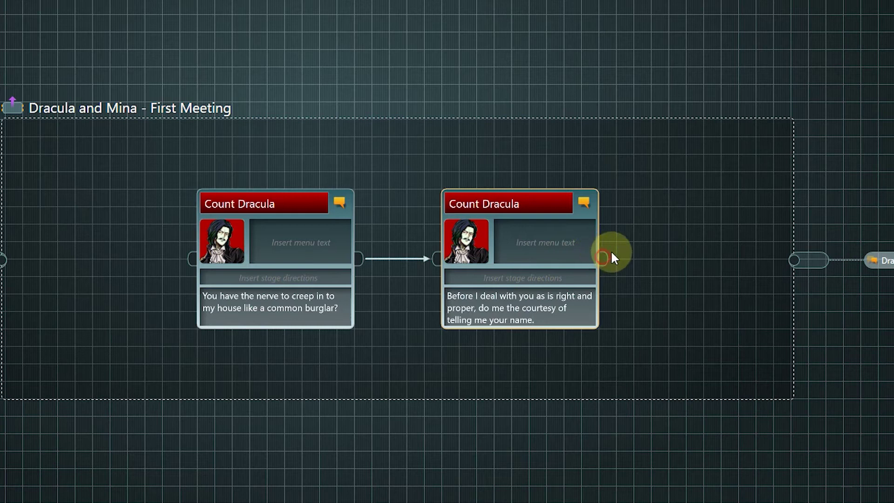
Connect a new dialogue fragment after Dracula's second line with Mina Harker as speaker
{"action": "left_click_drag", "start_coordinate": [615, 250], "coordinate": [676, 192]}
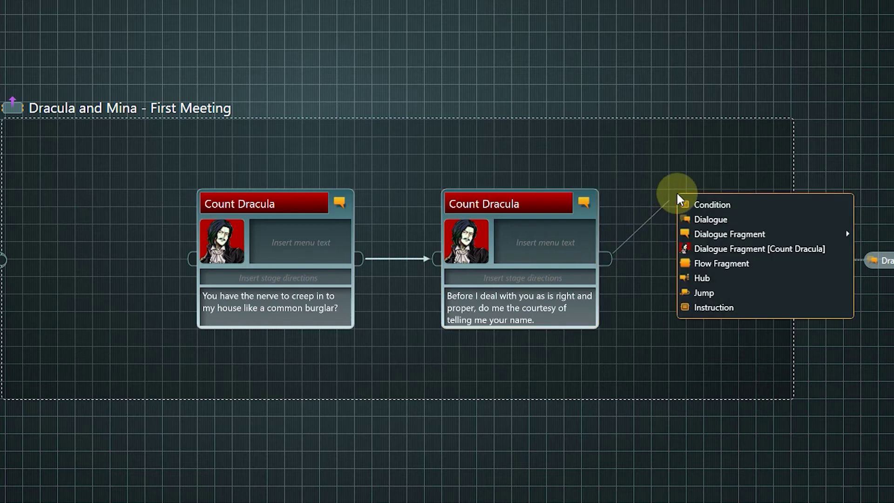
{"action": "left_click", "coordinate": [697, 234]}
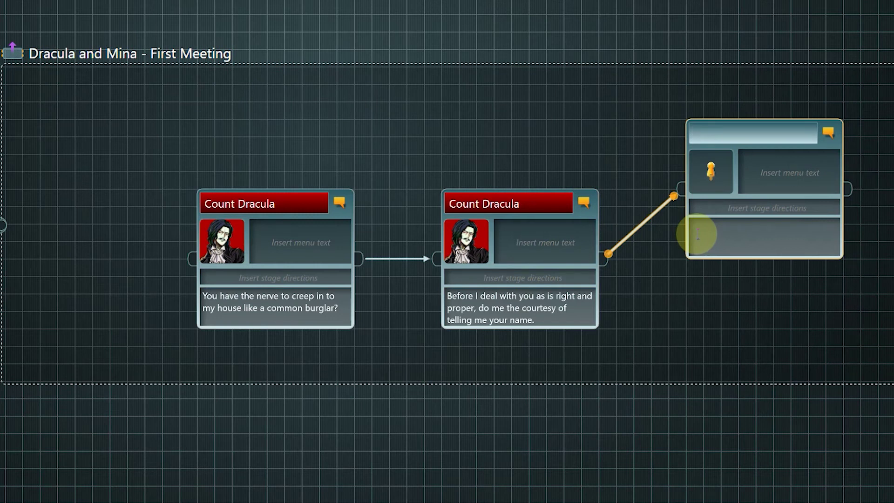
{"action": "type", "text": "M"}
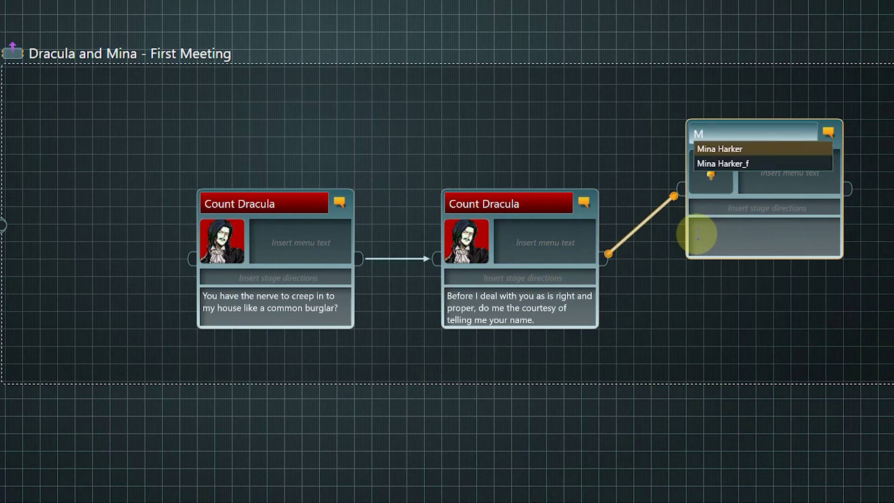
{"action": "key", "text": "Return"}
{"action": "left_click", "coordinate": [678, 238]}
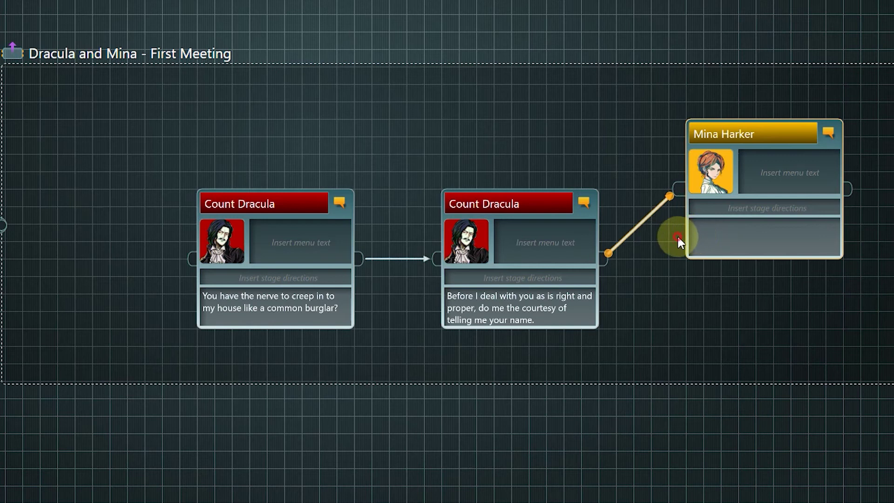
{"action": "left_click", "coordinate": [670, 303]}
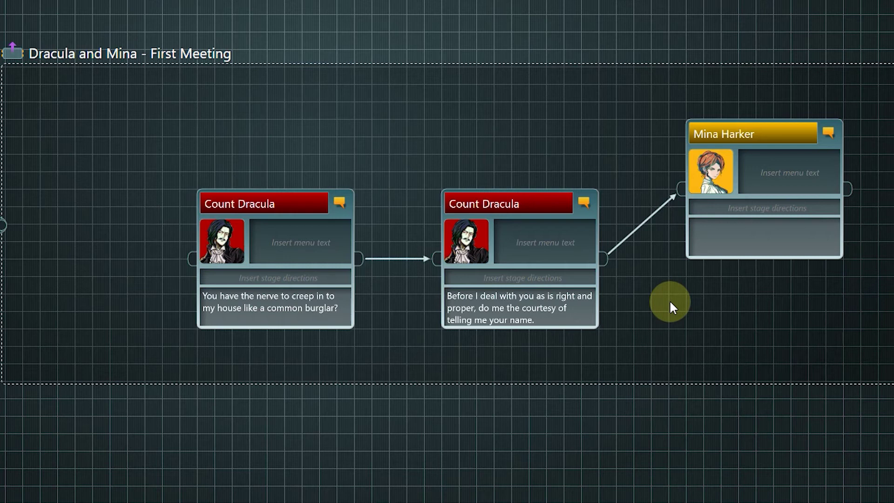
Add two more Mina Harker fragments branching from Dracula's name request, making three replies
{"action": "left_click", "coordinate": [601, 259]}
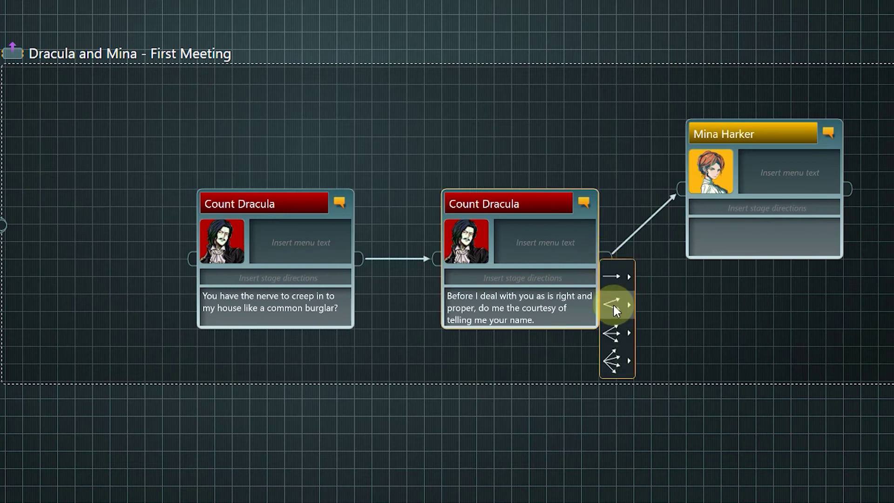
{"action": "mouse_move", "coordinate": [612, 303]}
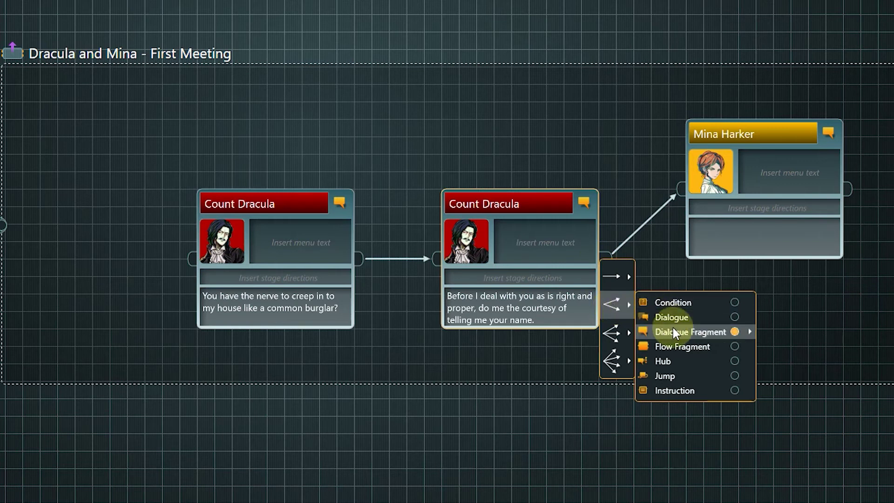
{"action": "mouse_move", "coordinate": [674, 329]}
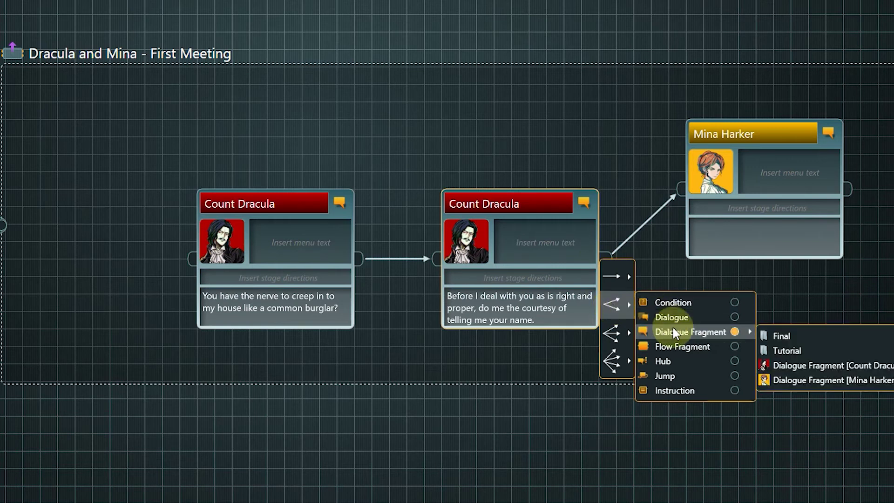
{"action": "left_click", "coordinate": [796, 381]}
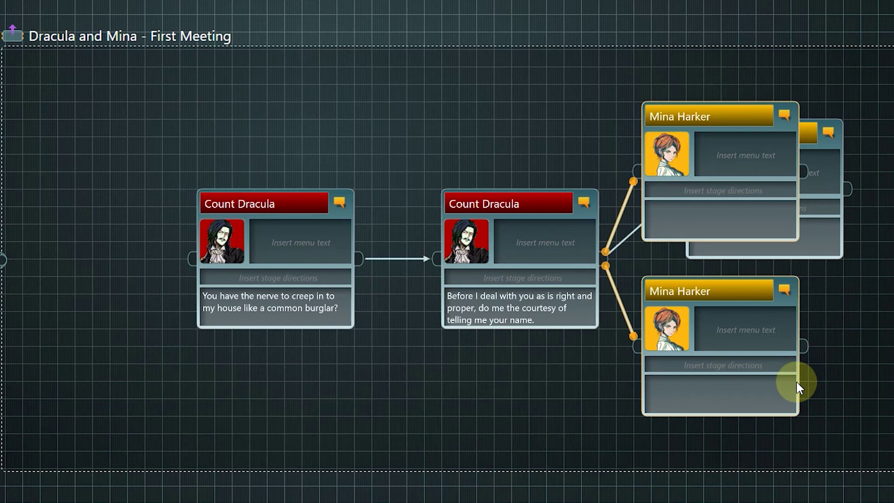
{"action": "left_click", "coordinate": [698, 116]}
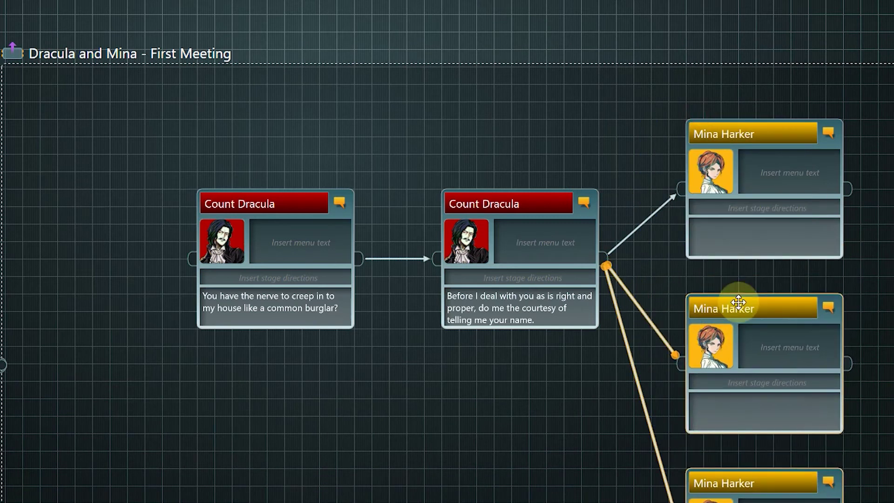
Bring all three Mina Harker replies into view and fill in their menu and spoken text
{"action": "scroll", "coordinate": [855, 293], "scroll_direction": "down", "scroll_amount": 2}
{"action": "left_click_drag", "start_coordinate": [851, 244], "coordinate": [713, 173]}
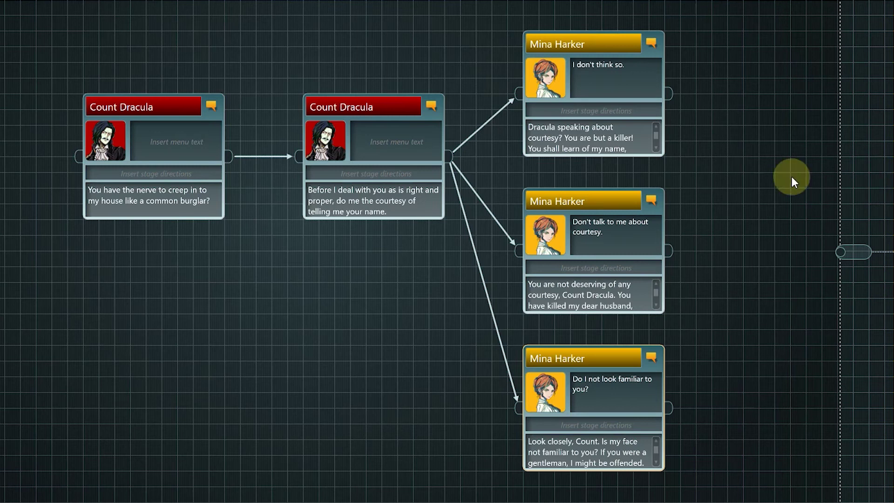
{"action": "left_click_drag", "start_coordinate": [670, 250], "coordinate": [729, 251]}
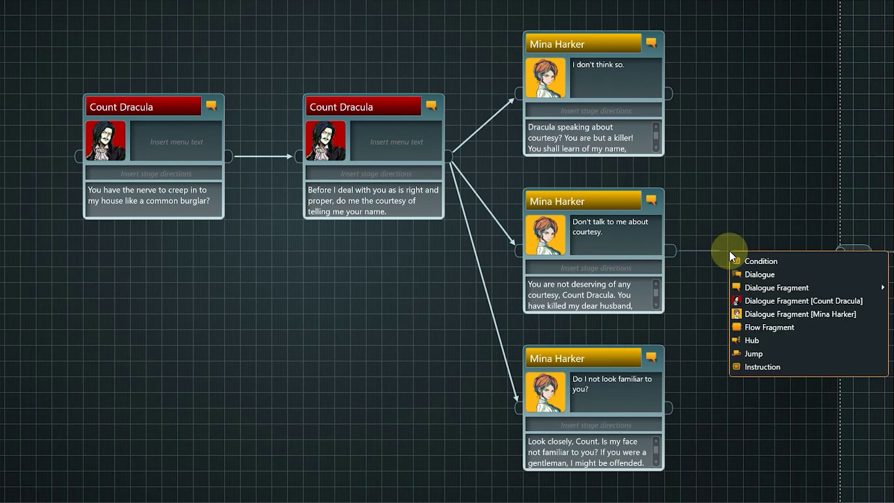
Add Dracula's 'disadvantage, Madam' line after the middle Mina reply and link the top reply to it
{"action": "left_click", "coordinate": [759, 300]}
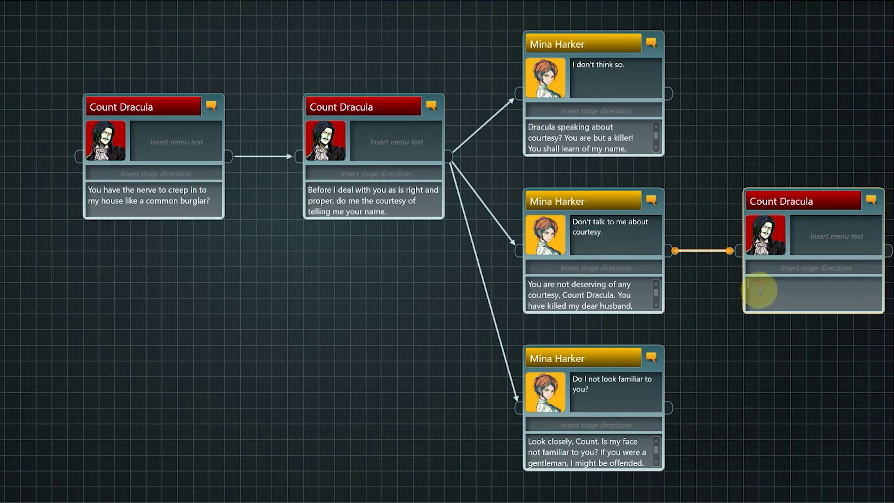
{"action": "left_click", "coordinate": [759, 291]}
{"action": "key", "text": "ctrl+v"}
{"action": "left_click", "coordinate": [877, 295]}
{"action": "left_click_drag", "start_coordinate": [878, 294], "coordinate": [869, 289]}
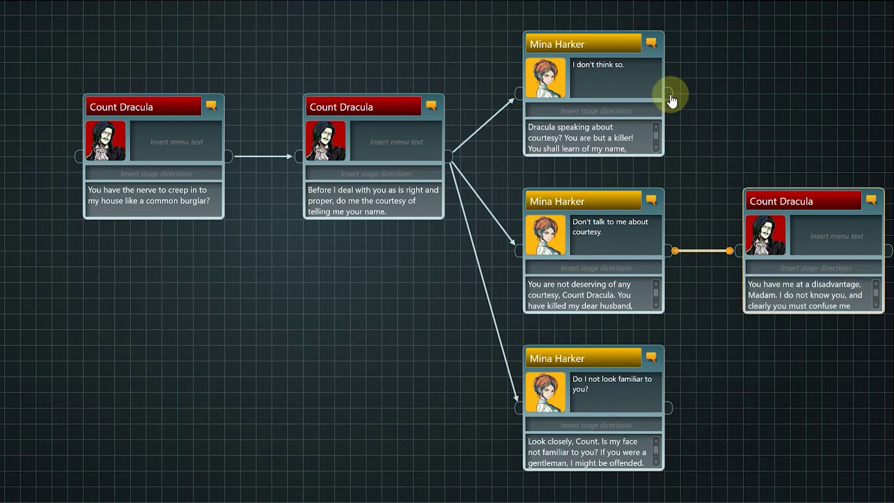
{"action": "left_click_drag", "start_coordinate": [671, 101], "coordinate": [740, 251]}
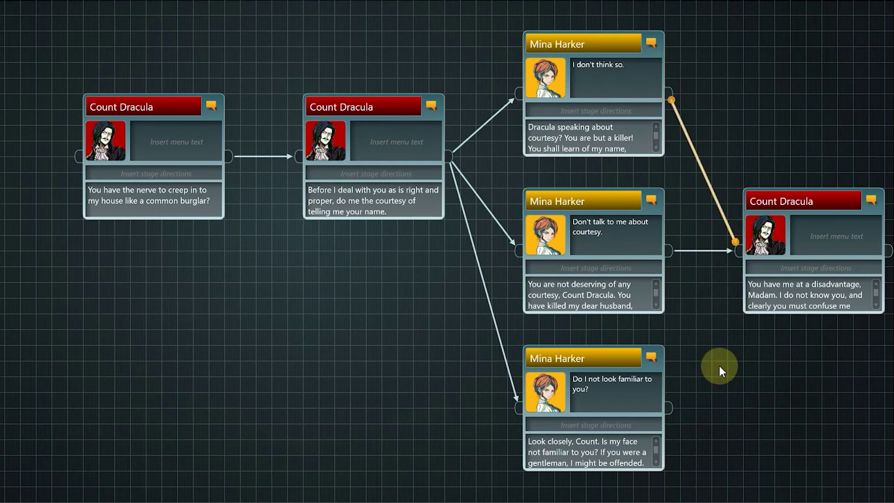
Give the bottom Mina reply its own Count Dracula response with the 'You are Mina' line
{"action": "left_click", "coordinate": [676, 413]}
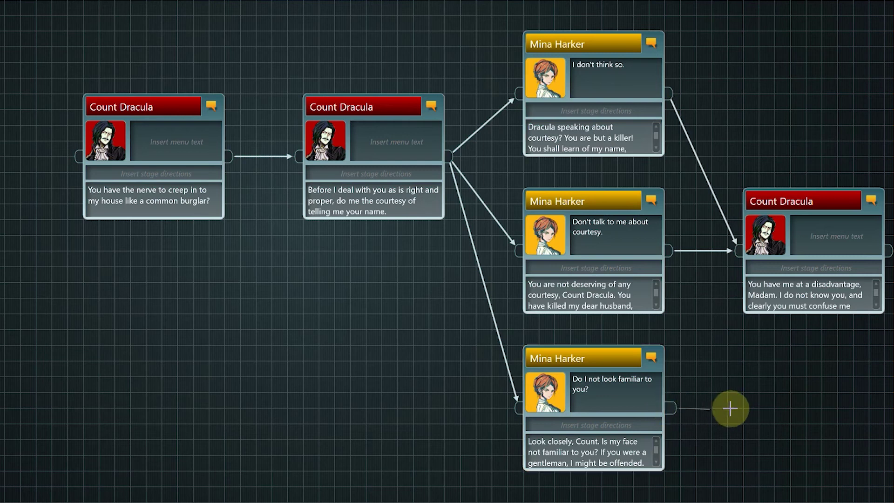
{"action": "left_click_drag", "start_coordinate": [730, 409], "coordinate": [741, 408]}
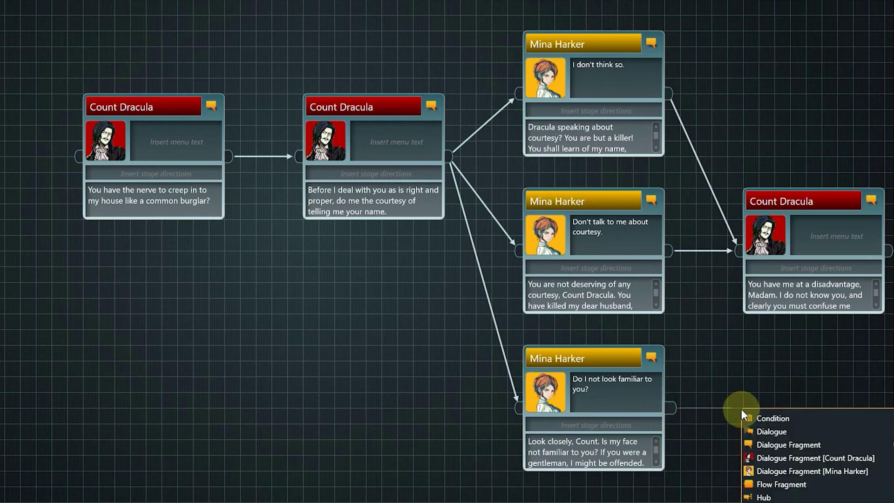
{"action": "left_click", "coordinate": [771, 459]}
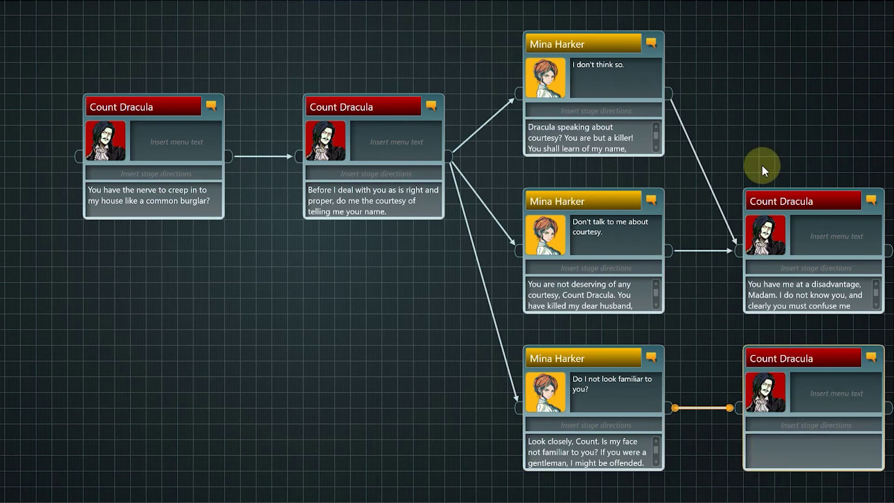
{"action": "left_click_drag", "start_coordinate": [721, 93], "coordinate": [565, 101]}
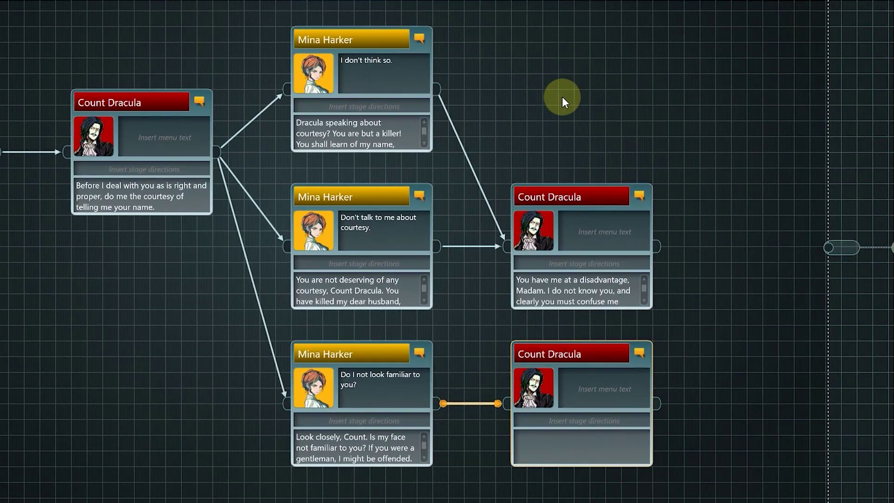
{"action": "left_click", "coordinate": [538, 431]}
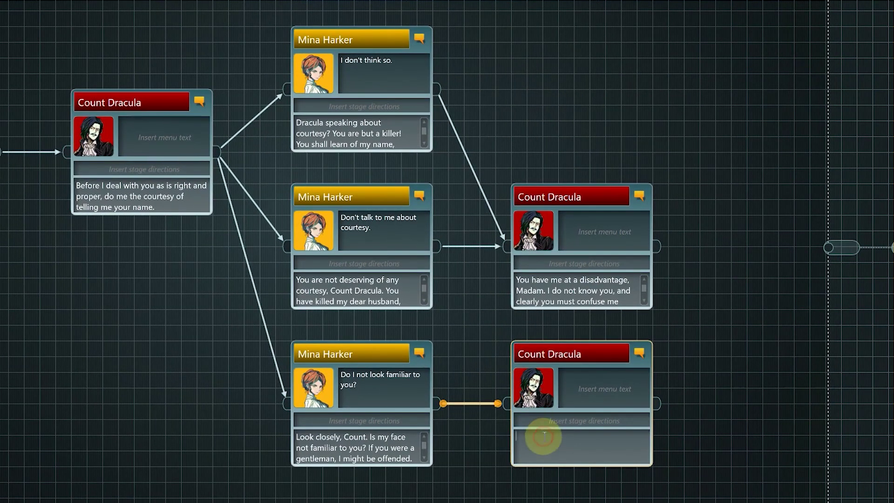
{"action": "type", "text": "I remember now - poor Mr. Harker carried a picture of you near his heart. You are Mina."}
{"action": "left_click", "coordinate": [567, 408]}
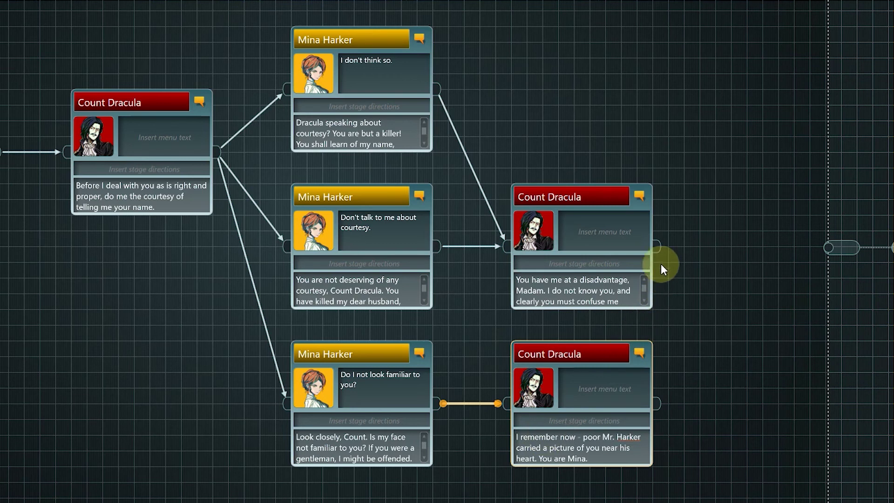
Add a Mina Harker reply after each of the two Dracula lines
{"action": "left_click_drag", "start_coordinate": [659, 252], "coordinate": [716, 246]}
{"action": "left_click", "coordinate": [756, 310]}
{"action": "left_click_drag", "start_coordinate": [661, 404], "coordinate": [732, 404]}
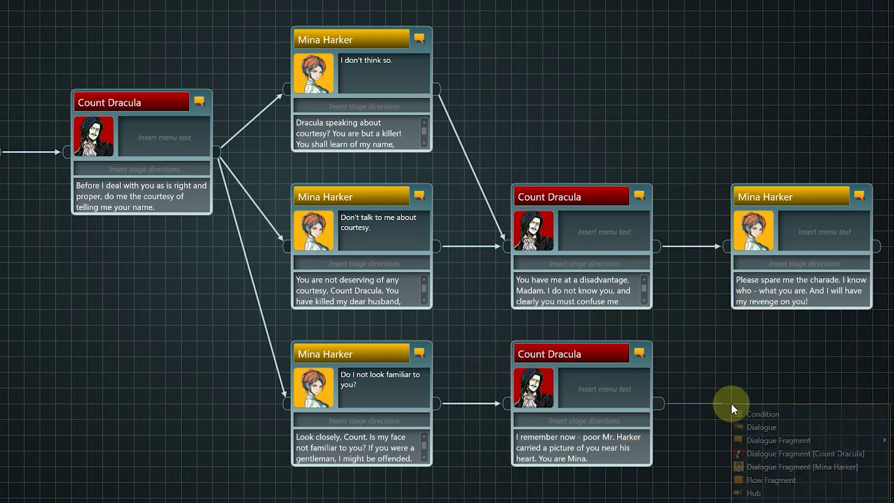
{"action": "left_click", "coordinate": [763, 467]}
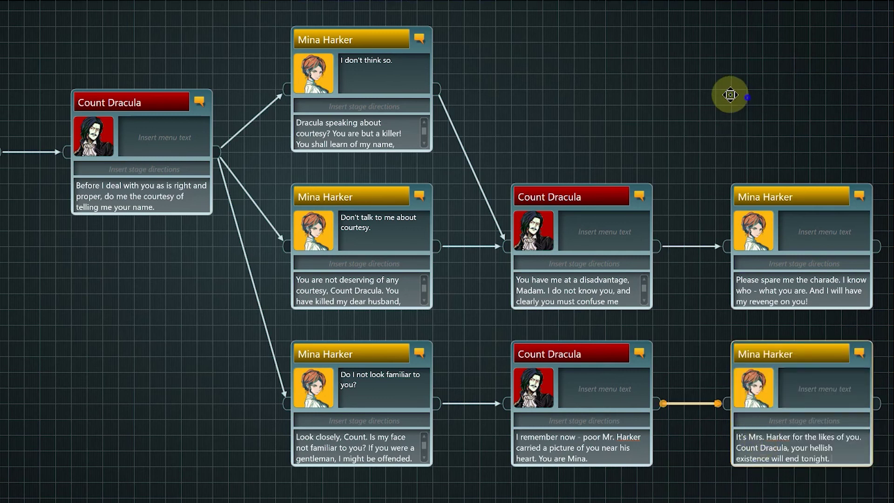
Merge both Mina replies into a final Count Dracula challenge, followed by Mina's Van Helsing reply
{"action": "left_click_drag", "start_coordinate": [734, 91], "coordinate": [358, 83]}
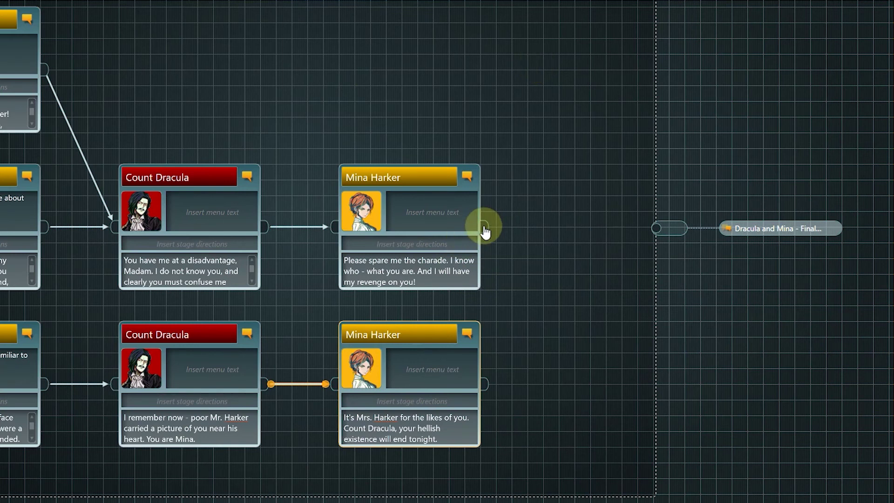
{"action": "left_click_drag", "start_coordinate": [484, 228], "coordinate": [565, 308]}
{"action": "left_click", "coordinate": [641, 358]}
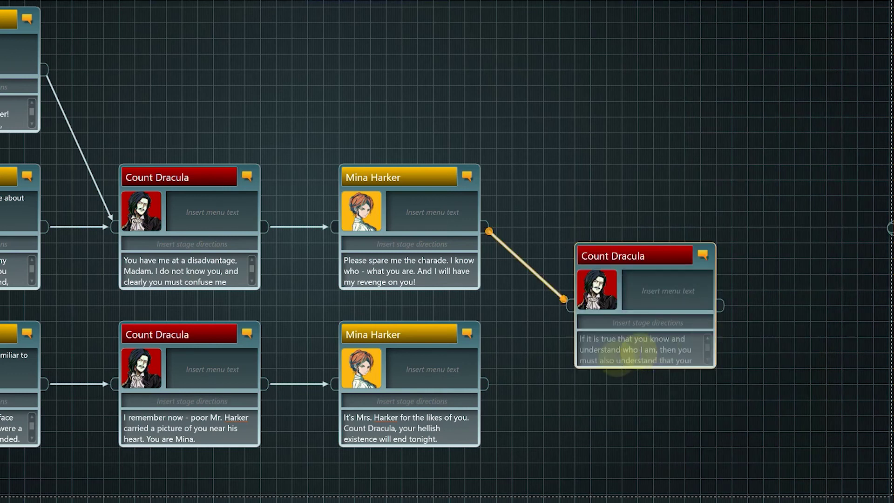
{"action": "left_click_drag", "start_coordinate": [485, 384], "coordinate": [569, 312]}
{"action": "left_click_drag", "start_coordinate": [719, 307], "coordinate": [780, 306]}
{"action": "left_click", "coordinate": [721, 369]}
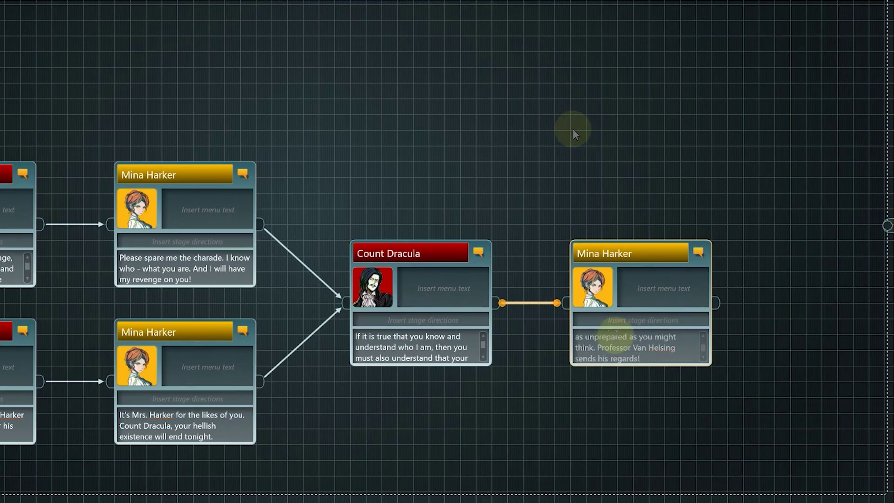
Wire the start pin to Count Dracula's first line and Mina's closing Van Helsing line to the end pin
{"action": "left_click", "coordinate": [756, 228]}
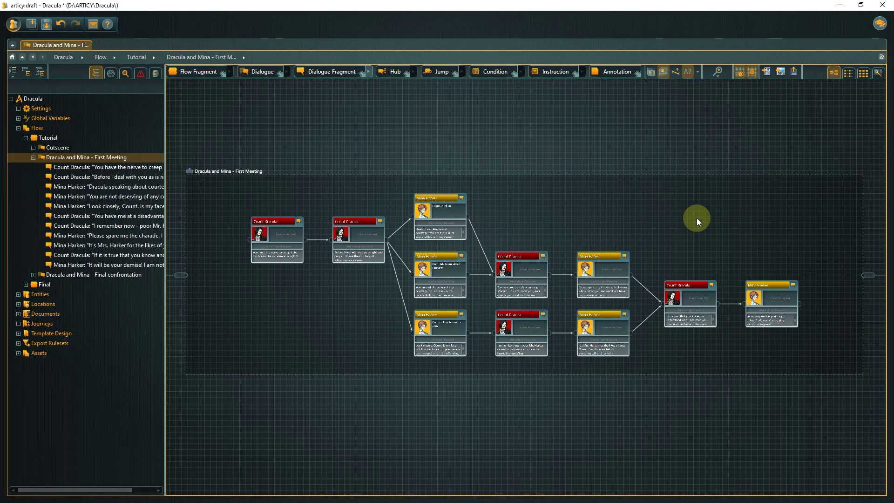
{"action": "left_click_drag", "start_coordinate": [184, 276], "coordinate": [246, 241]}
{"action": "left_click_drag", "start_coordinate": [800, 308], "coordinate": [861, 276]}
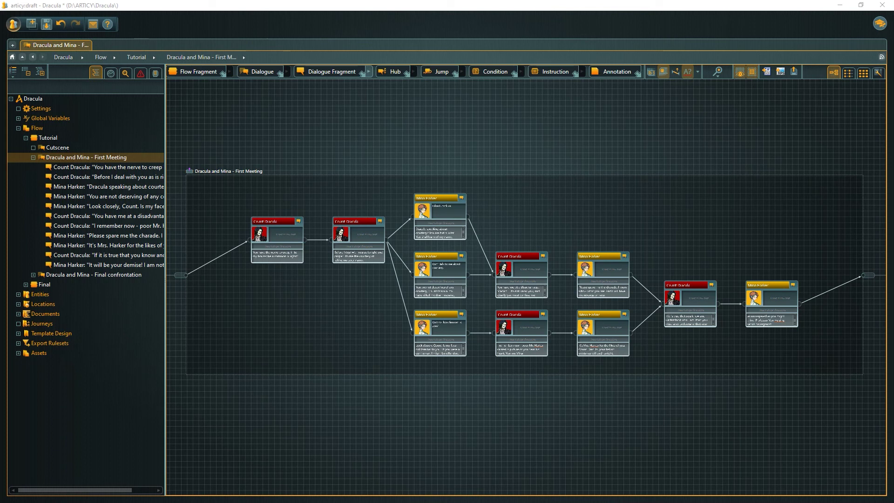
{"action": "scroll", "coordinate": [446, 149], "scroll_direction": "up", "scroll_amount": 5}
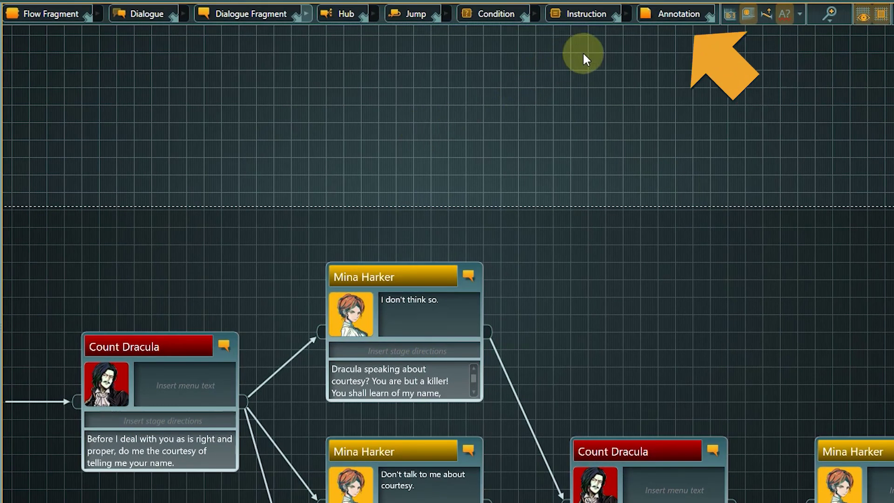
Place an annotation above the top Mina Harker reply with the text 'Choice Point'
{"action": "mouse_move", "coordinate": [669, 14]}
{"action": "left_mouse_down"}
{"action": "mouse_move", "coordinate": [399, 176]}
{"action": "mouse_move", "coordinate": [355, 180]}
{"action": "left_mouse_up"}
{"action": "left_click", "coordinate": [377, 209]}
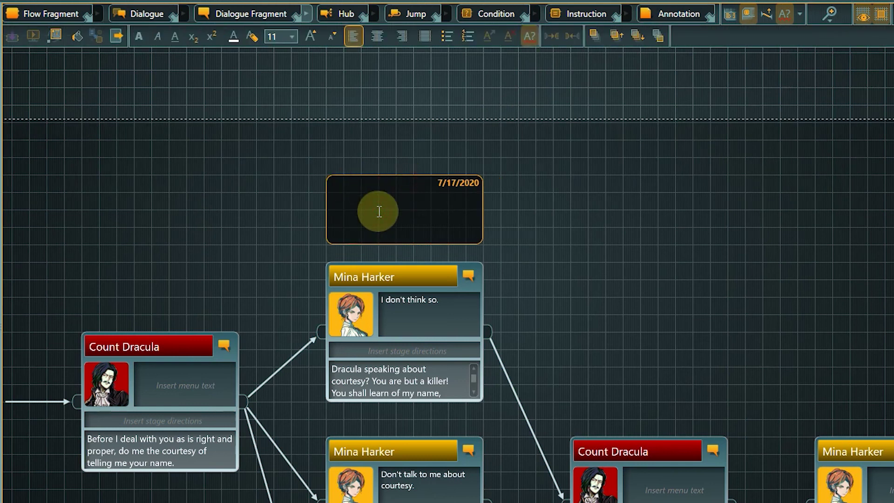
{"action": "type", "text": "choice Point"}
{"action": "left_click", "coordinate": [543, 183]}
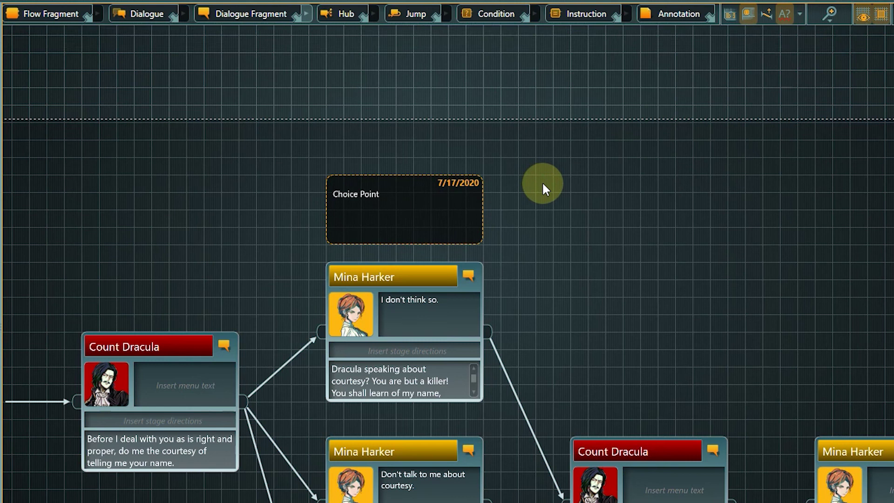
Fill the top Mina Harker node, "I don't think so.", with dark red #C00000
{"action": "left_click", "coordinate": [451, 266]}
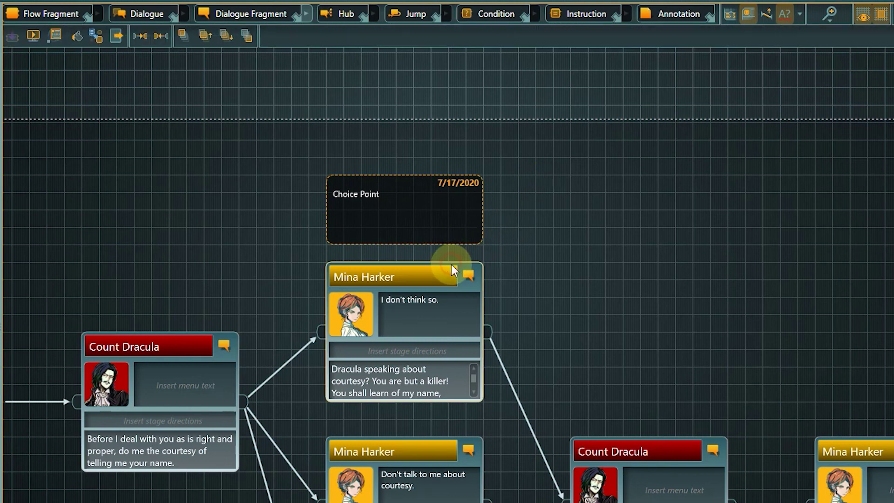
{"action": "left_click", "coordinate": [79, 36]}
{"action": "left_click", "coordinate": [77, 151]}
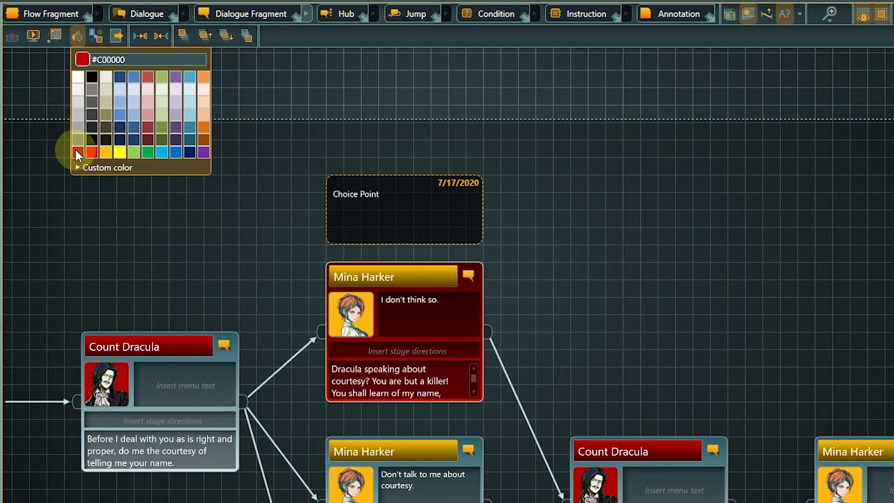
{"action": "left_click", "coordinate": [225, 145]}
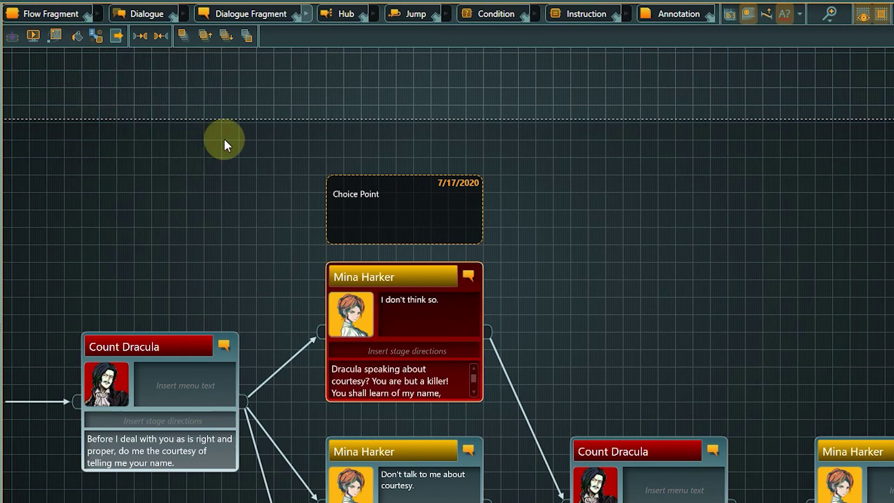